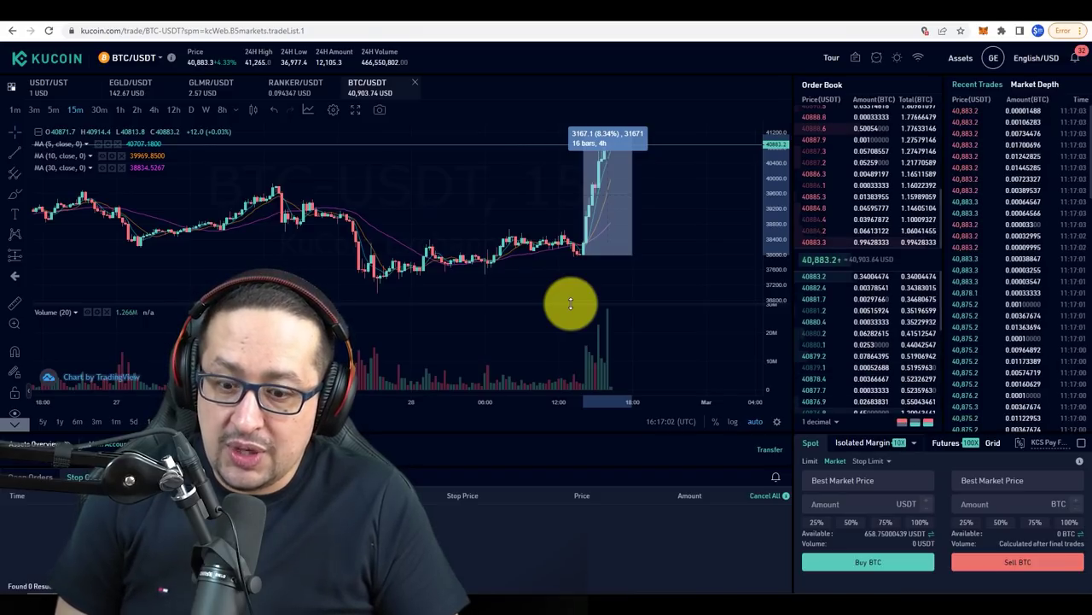
Step: Set up a GLMR transfer from the Trading Account to the Main Account, then close it without confirming
left_click(766, 455)
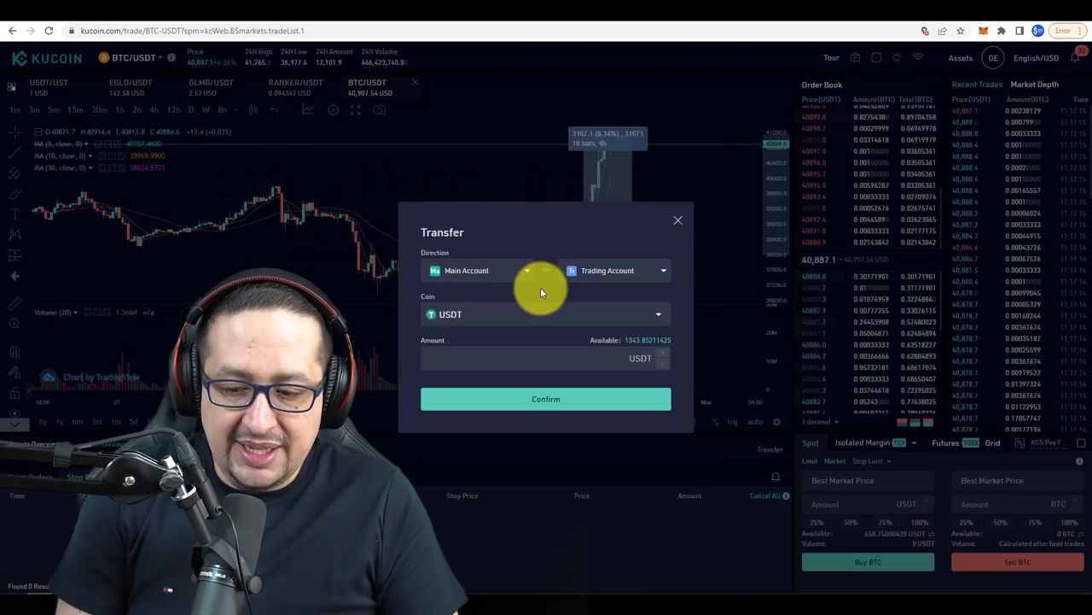
left_click(546, 269)
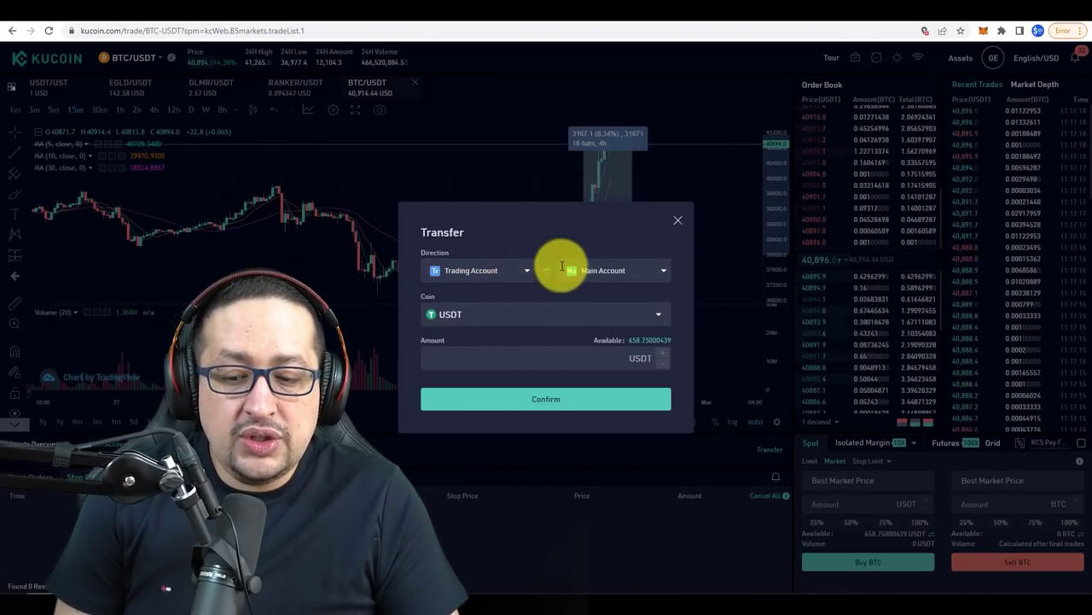
left_click(572, 315)
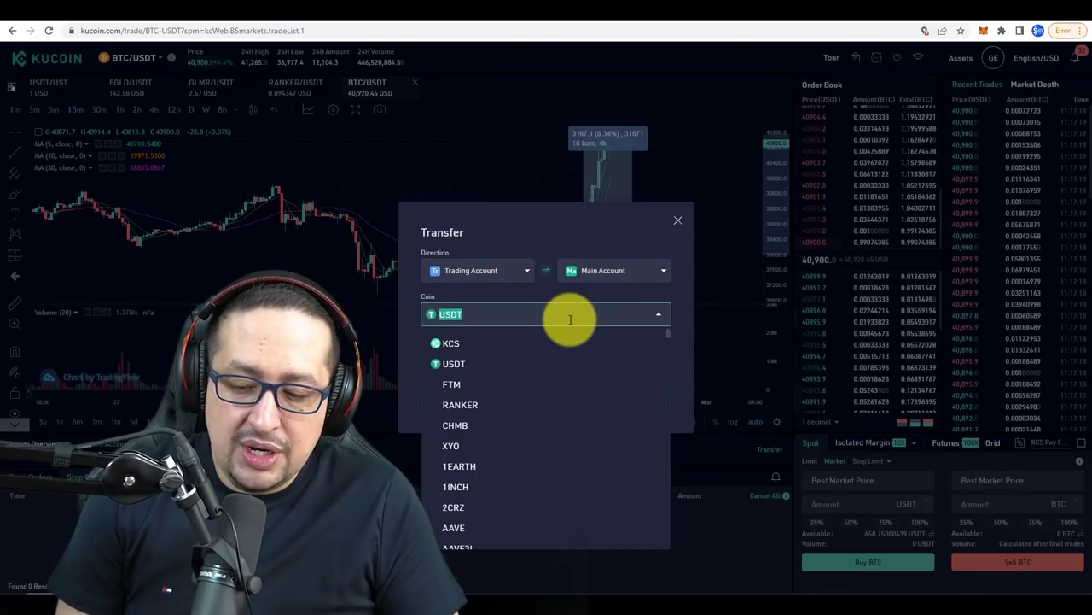
type("glmr")
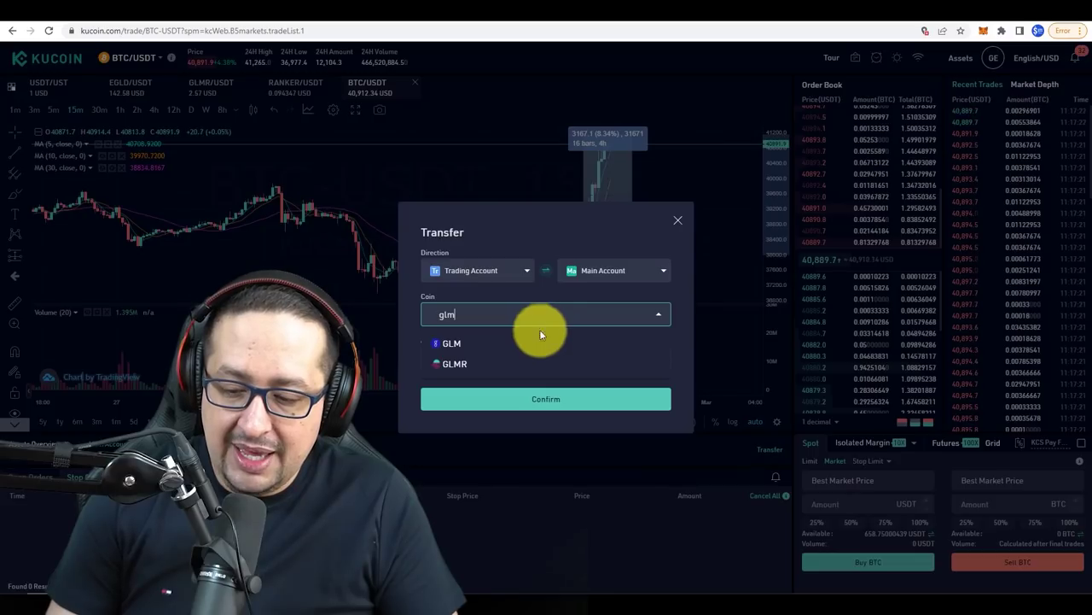
left_click(497, 364)
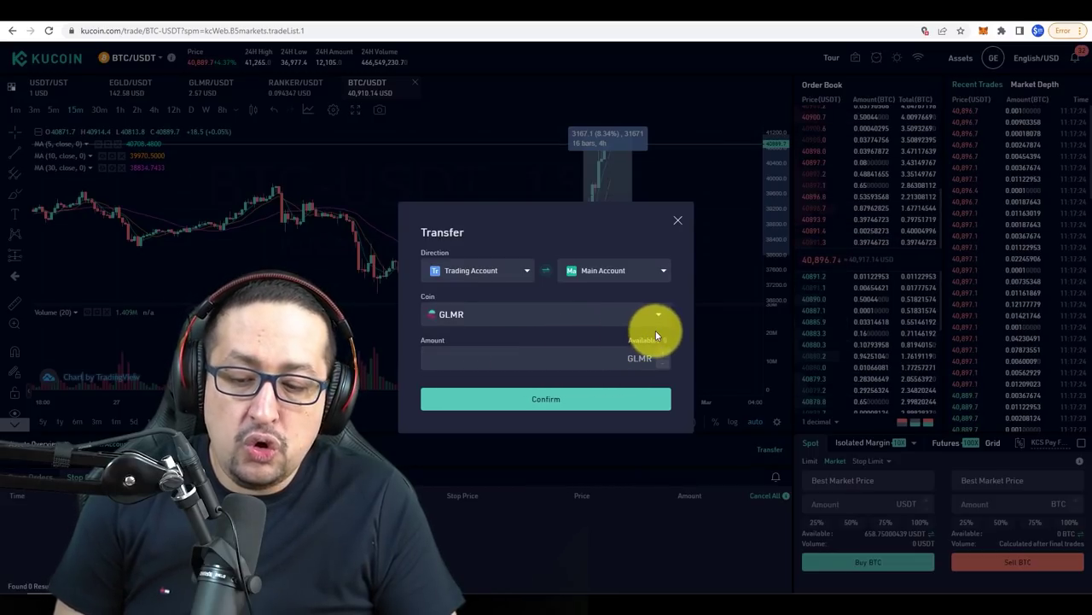
left_click(513, 353)
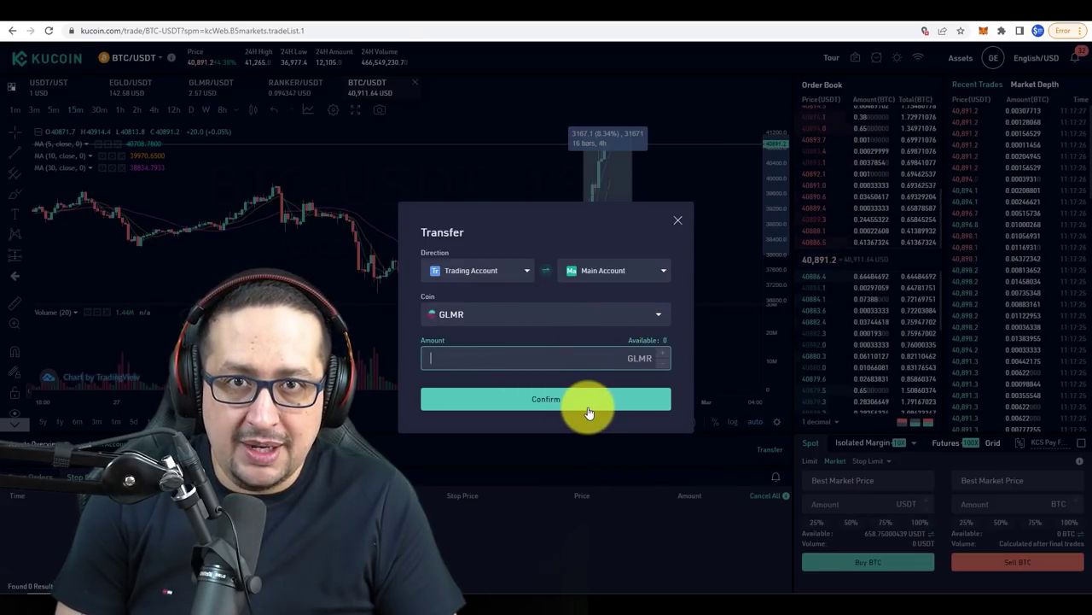
left_click(669, 58)
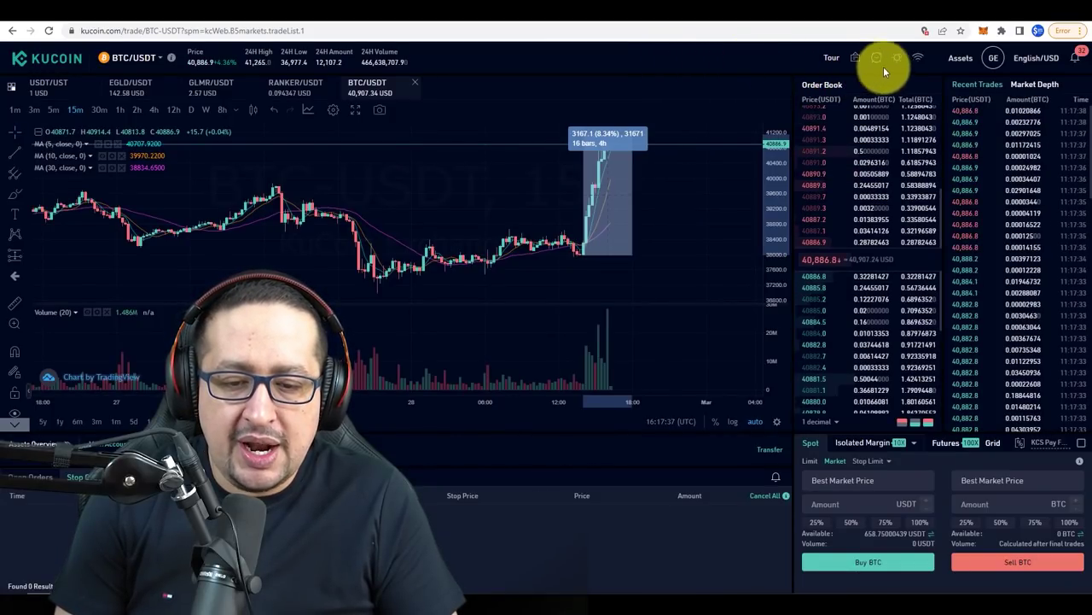
Step: Go to the Main Account assets and open the withdrawal form for GLMR
mouse_move(961, 64)
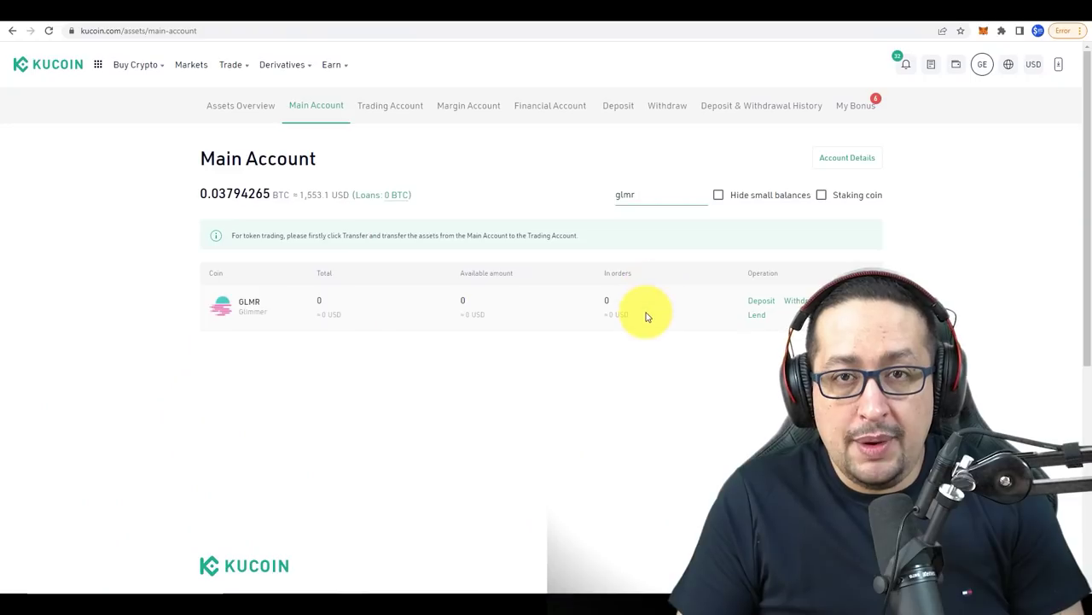
left_click(635, 195)
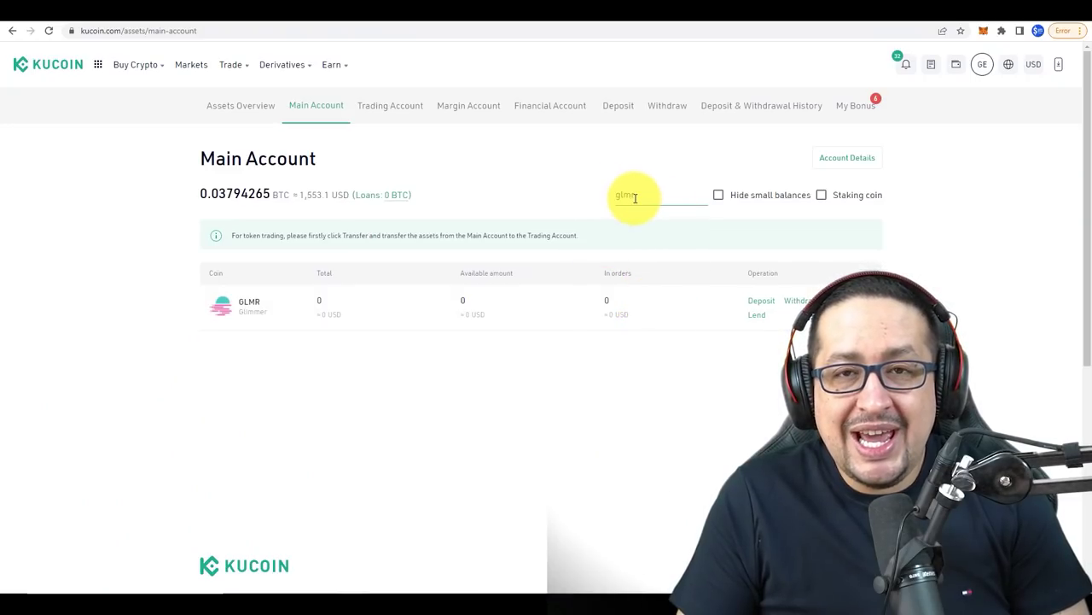
scroll(404, 341, "down", 2)
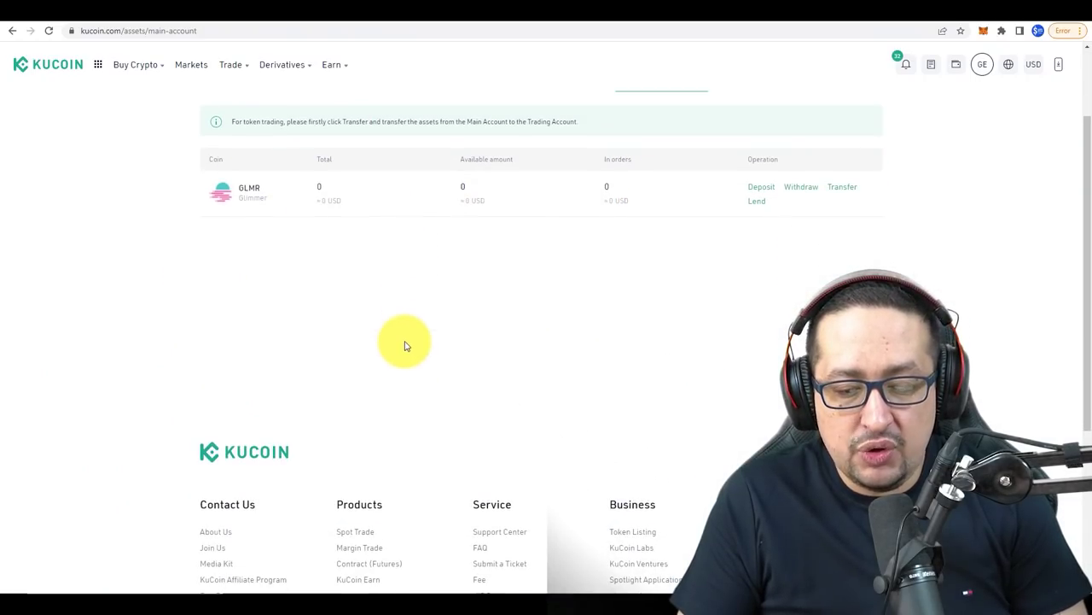
scroll(408, 331, "down", 1)
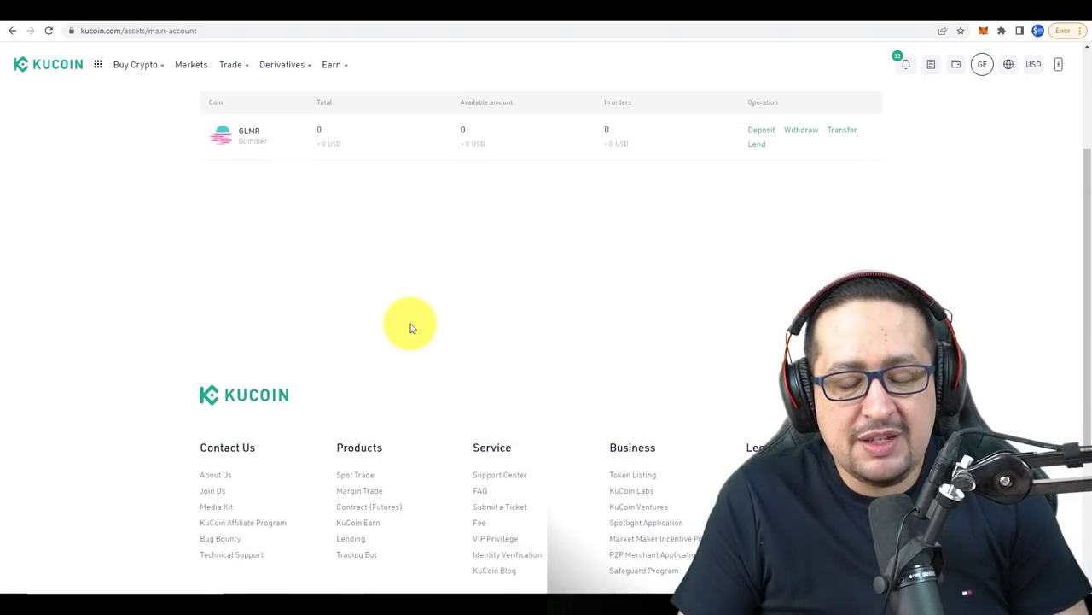
left_click(800, 133)
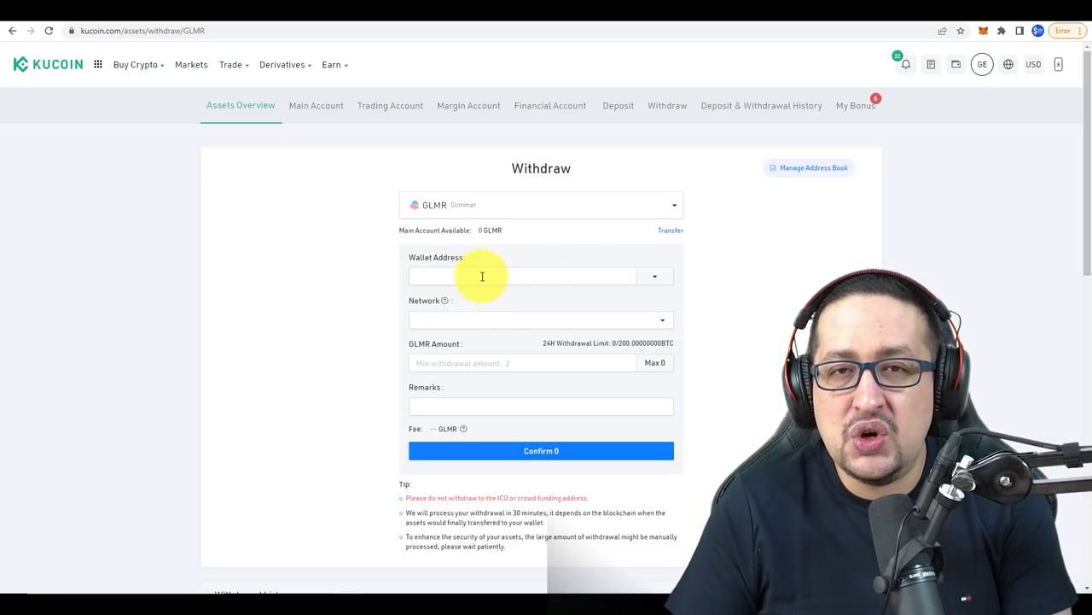
Step: Copy the Glimmer account's address from the MetaMask wallet and start filling in the withdrawal's wallet address
left_click(981, 32)
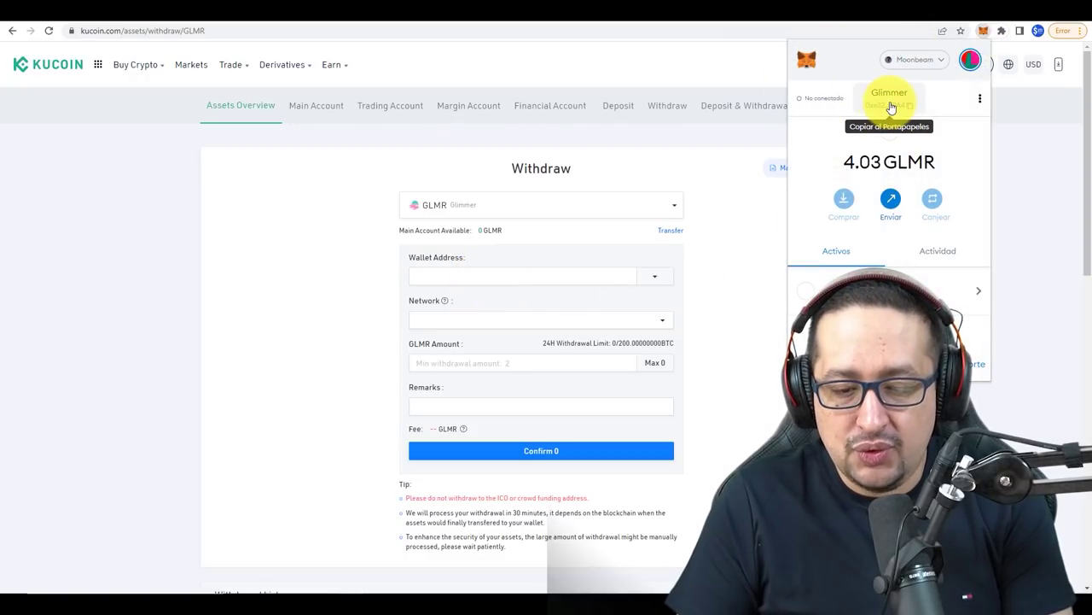
left_click(890, 107)
left_click(507, 278)
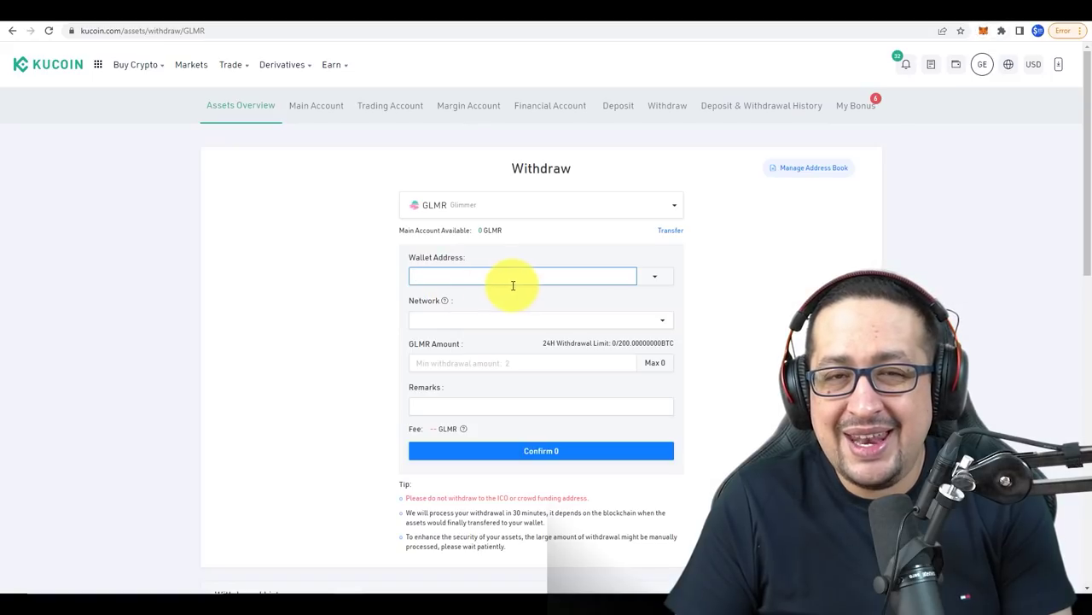
Step: Set the withdrawal network to GLMR Moonbeam(GLMR) and the withdrawal amount to 100 GLMR
left_click(488, 320)
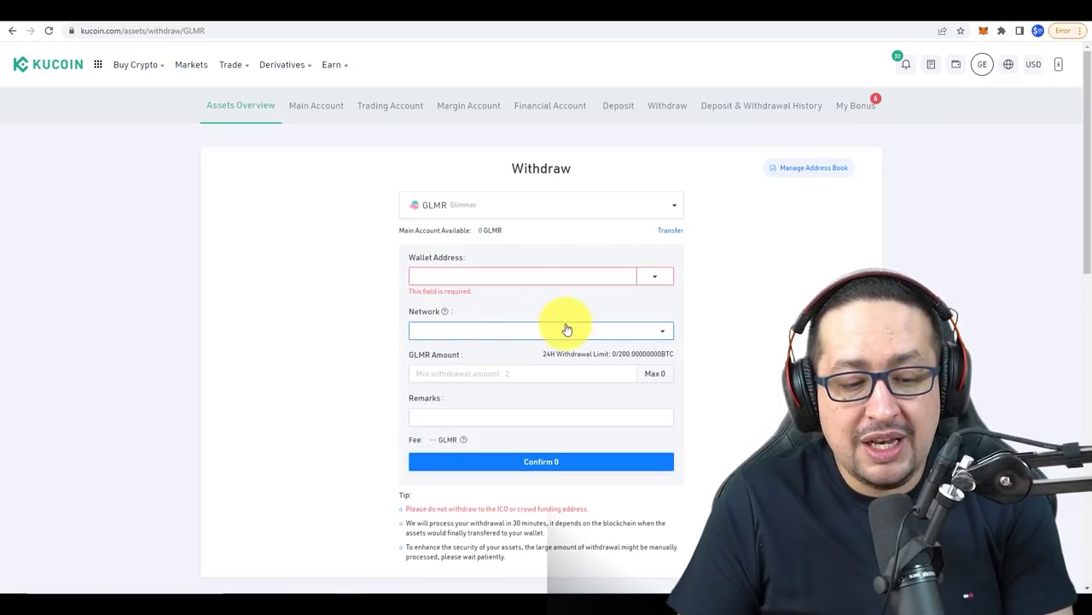
left_click(663, 334)
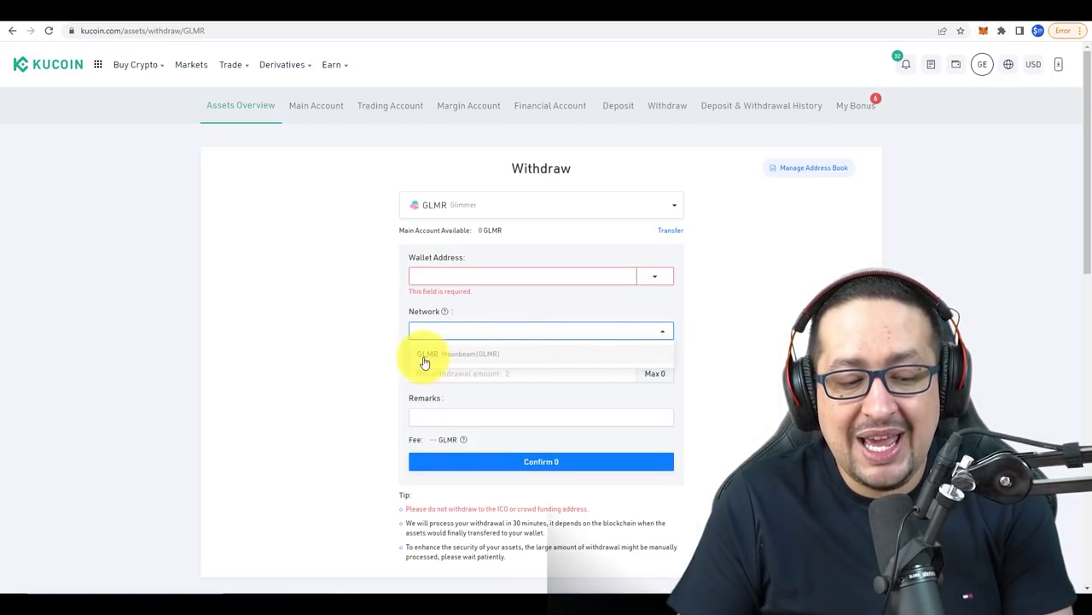
left_click(469, 362)
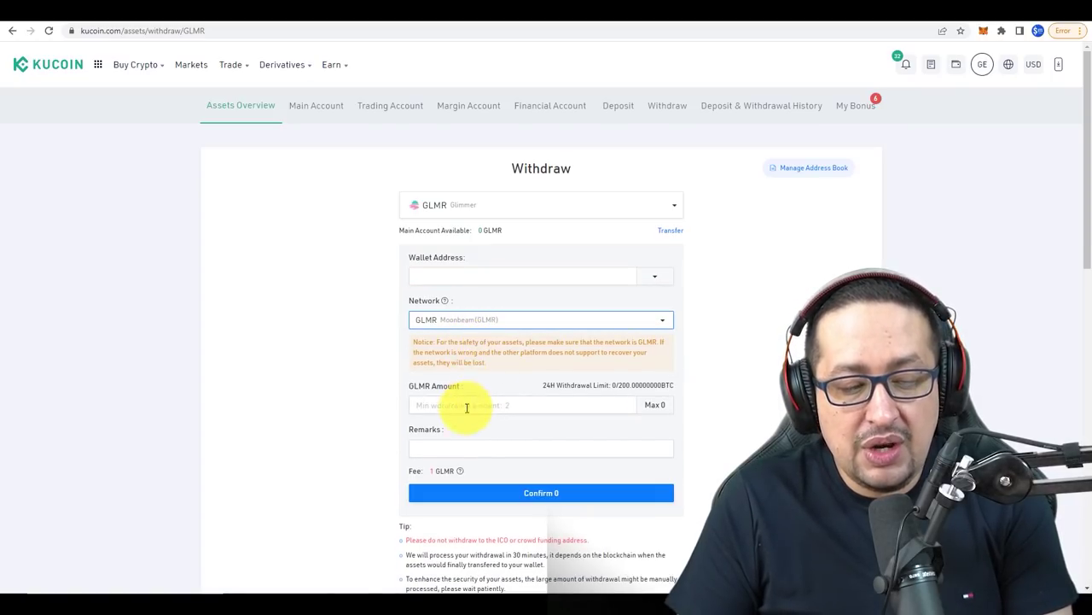
left_click(540, 406)
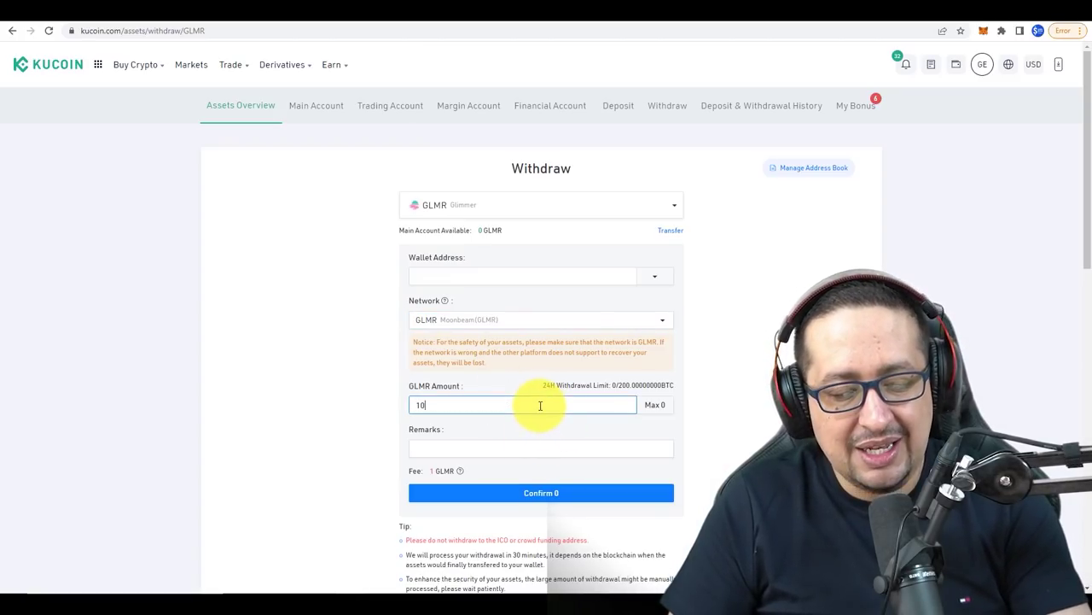
left_click(428, 474)
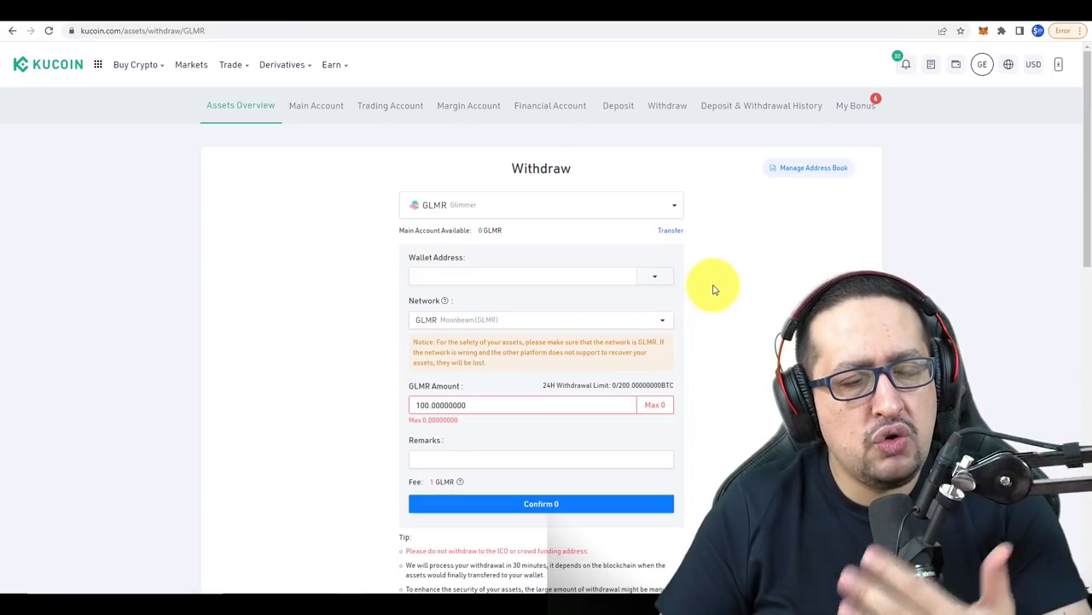
Step: Switch to the Moonbeam Network app, disconnect the current wallet and connect again with MetaMask
left_click(260, 12)
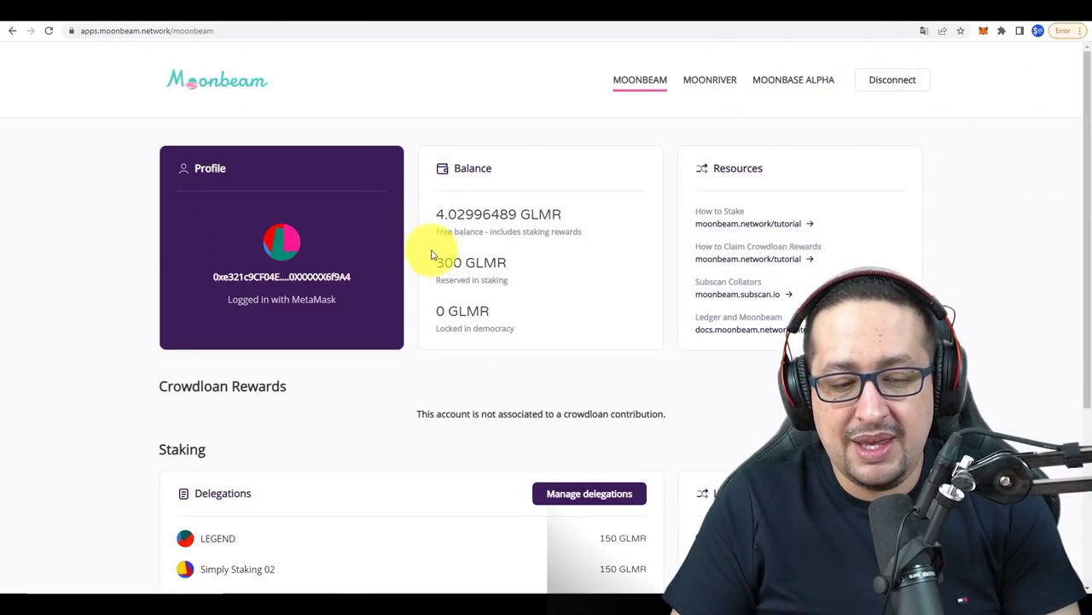
left_click(879, 92)
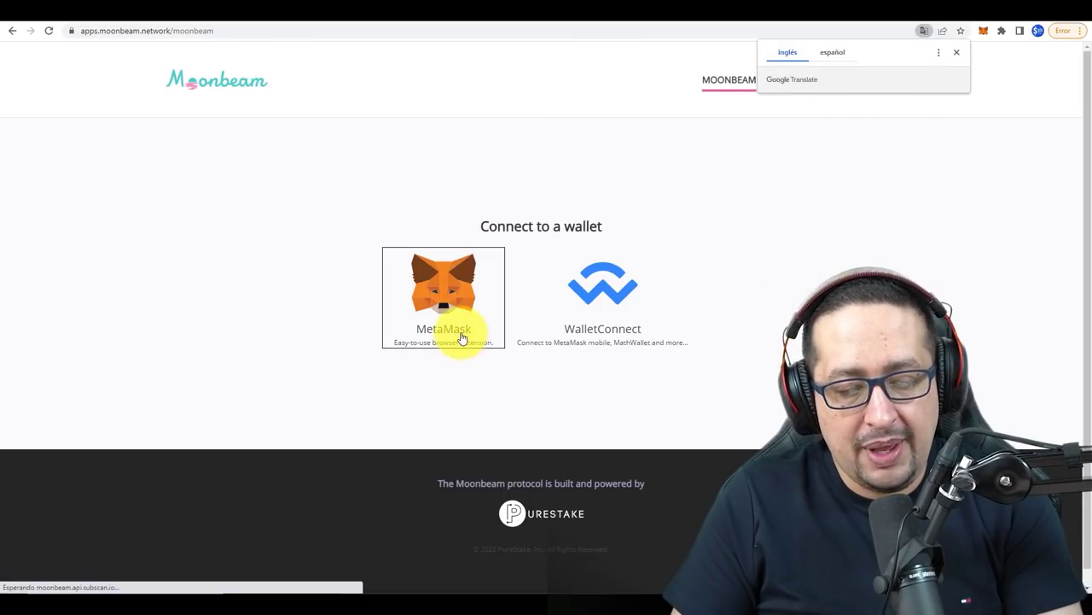
left_click(434, 289)
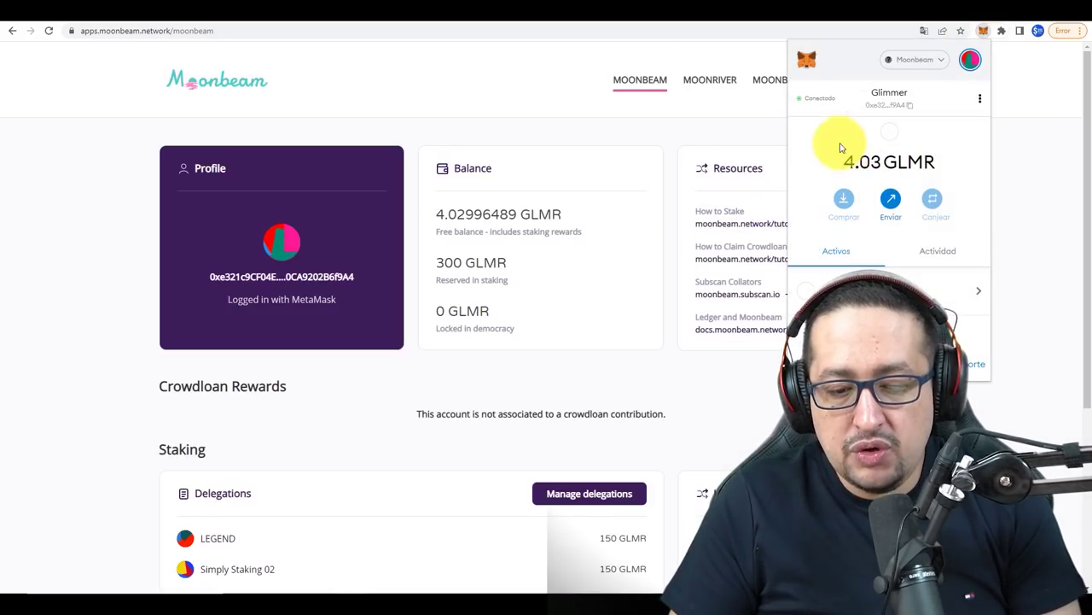
Step: Check the GLMR balance in MetaMask, then open the page for managing staking delegations
left_click_drag(847, 163, 909, 165)
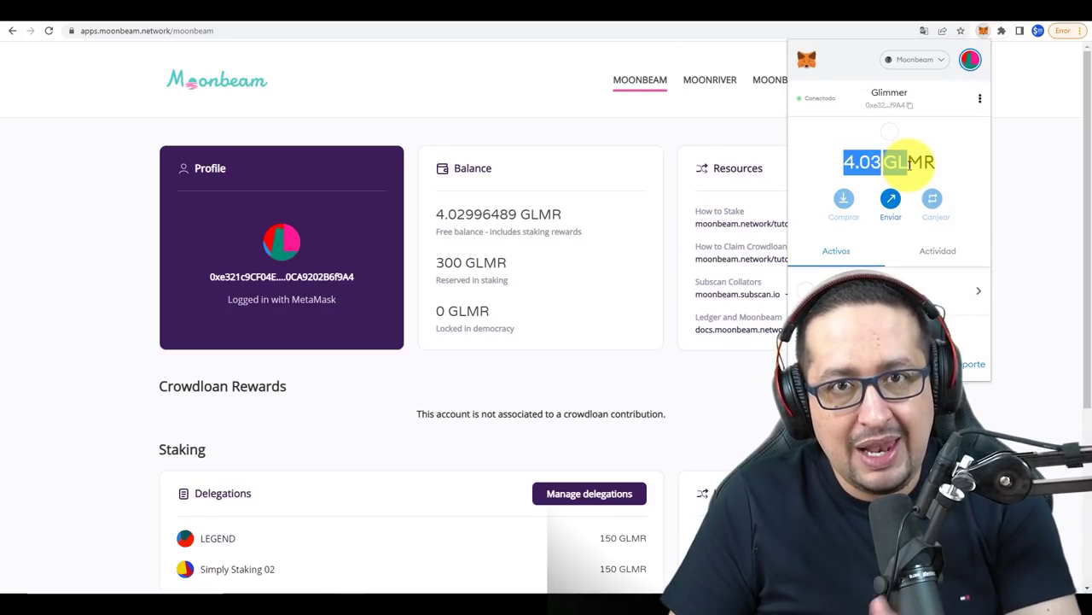
left_click(1007, 178)
scroll(679, 227, "down", 1)
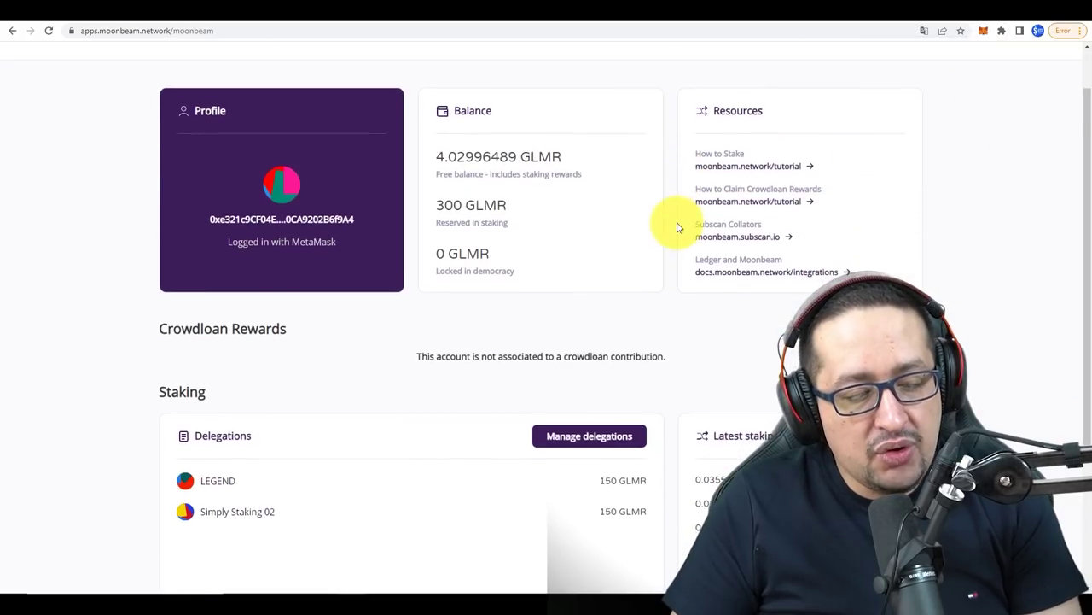
scroll(678, 228, "down", 2)
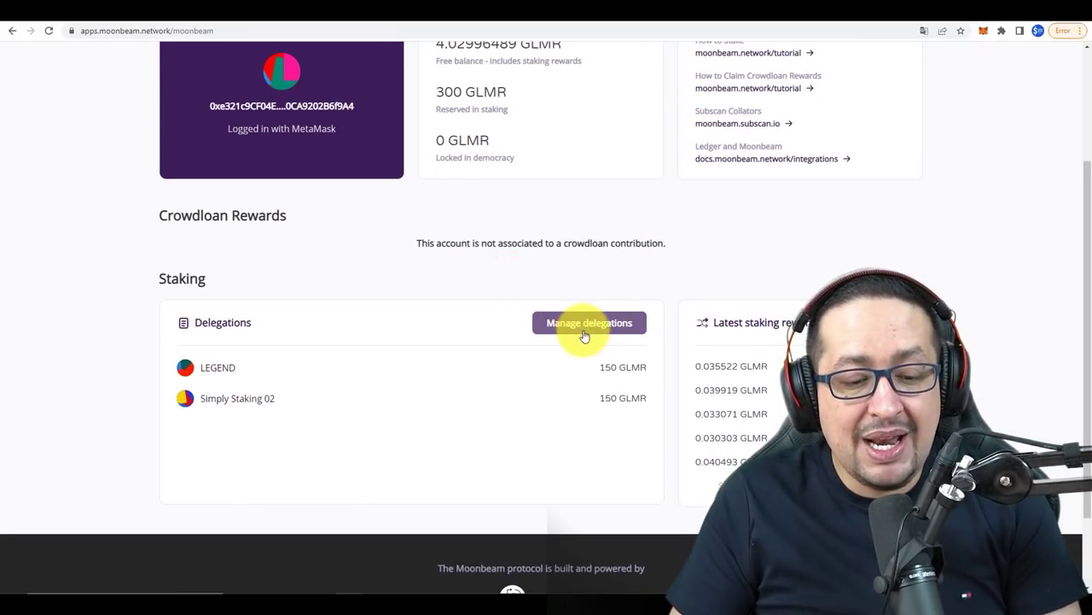
left_click(584, 334)
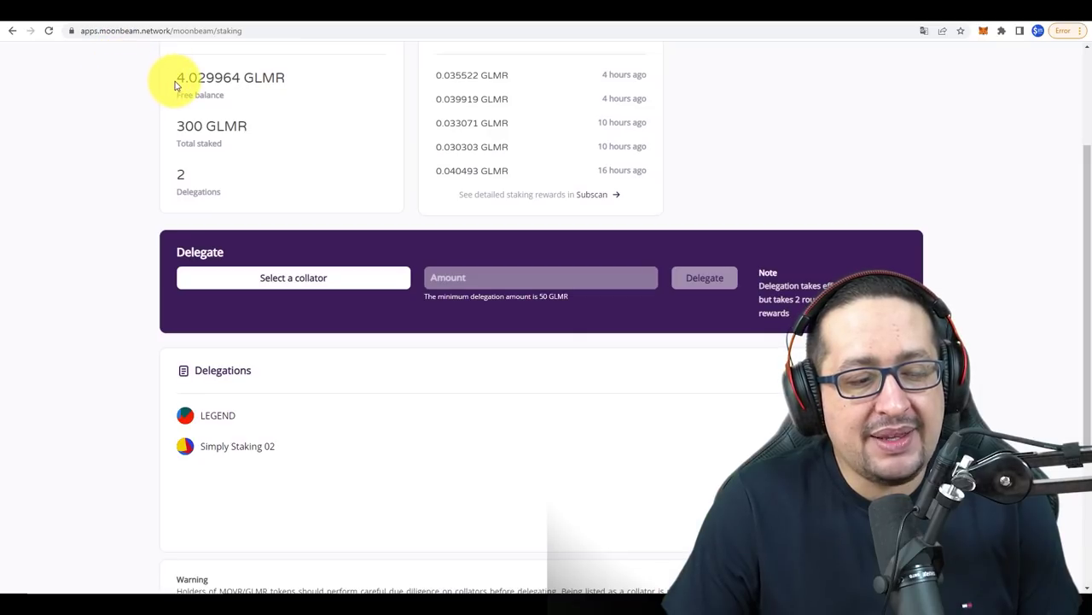
Step: Review the free balance, the total staked amount and the number of delegations on the staking page
left_click_drag(175, 79, 248, 83)
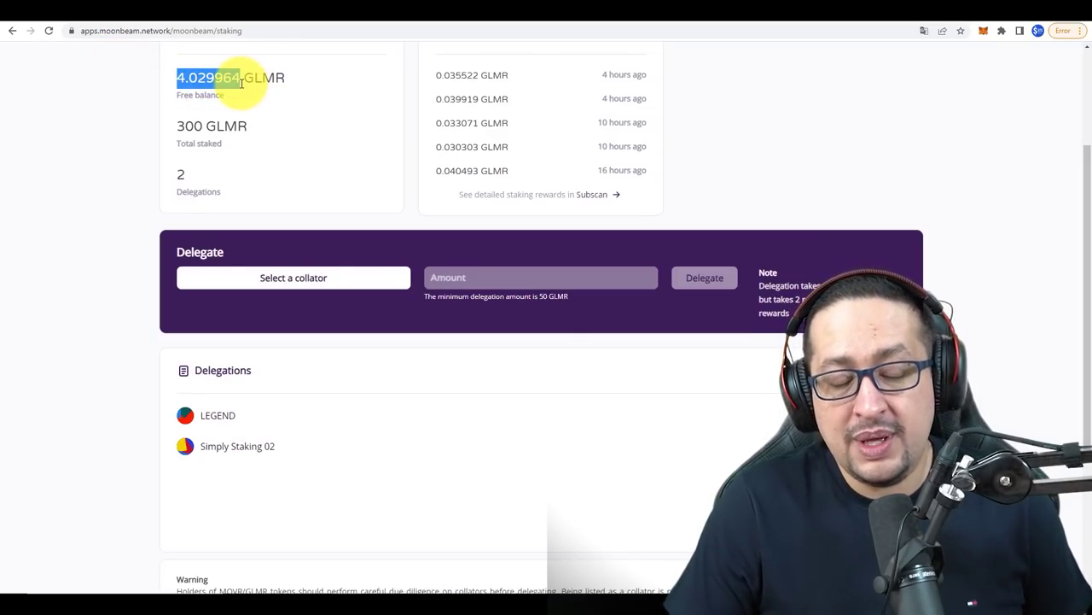
left_click_drag(246, 127, 168, 136)
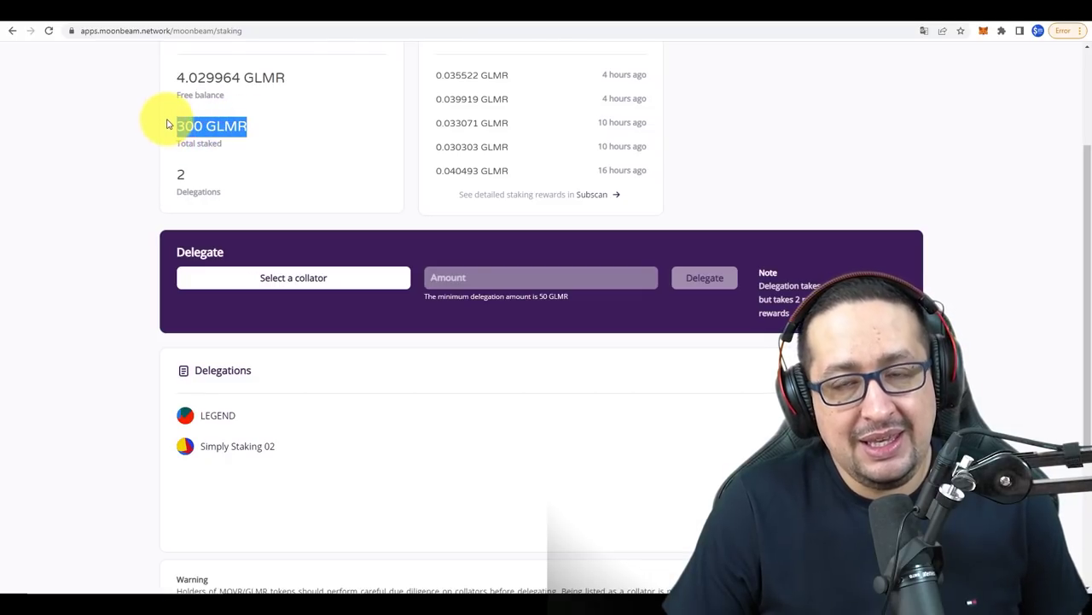
left_click_drag(197, 175, 159, 176)
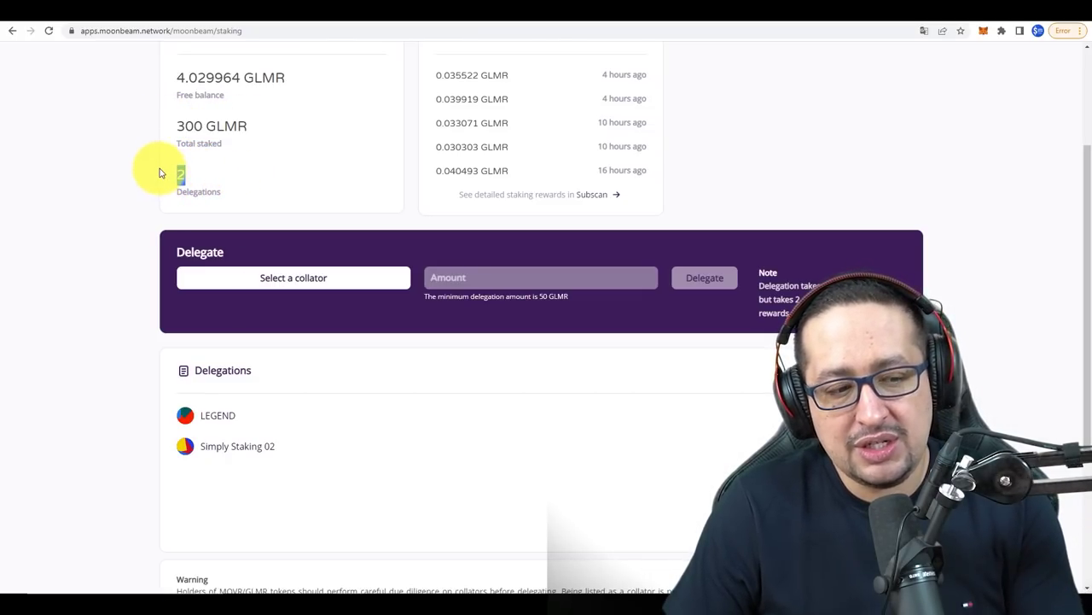
left_click(220, 192)
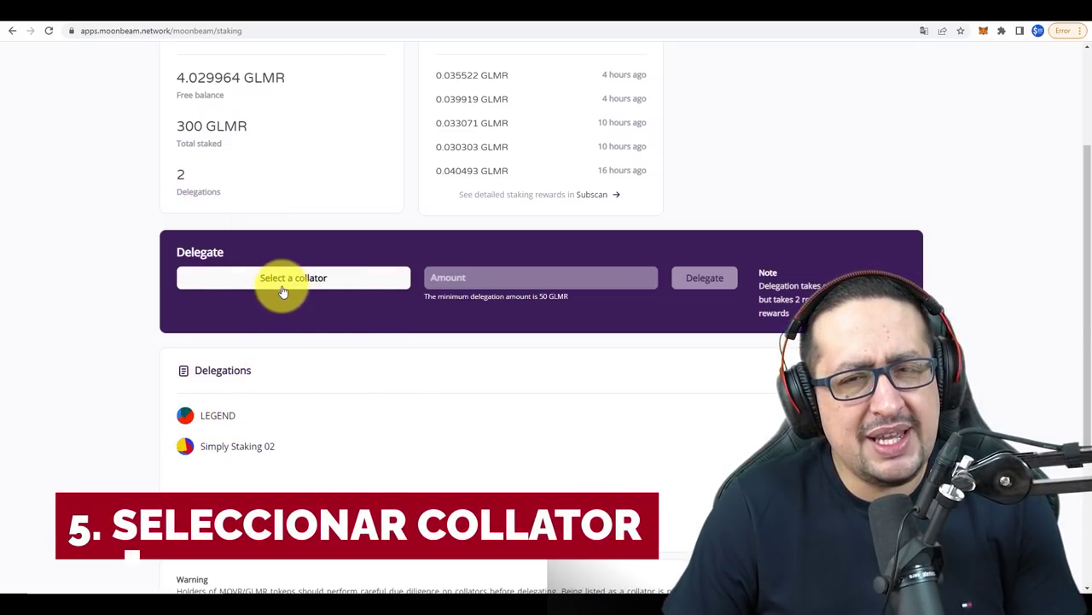
Step: Open the collator selection for a new delegation and compare the candidates in the active pool
left_click(282, 288)
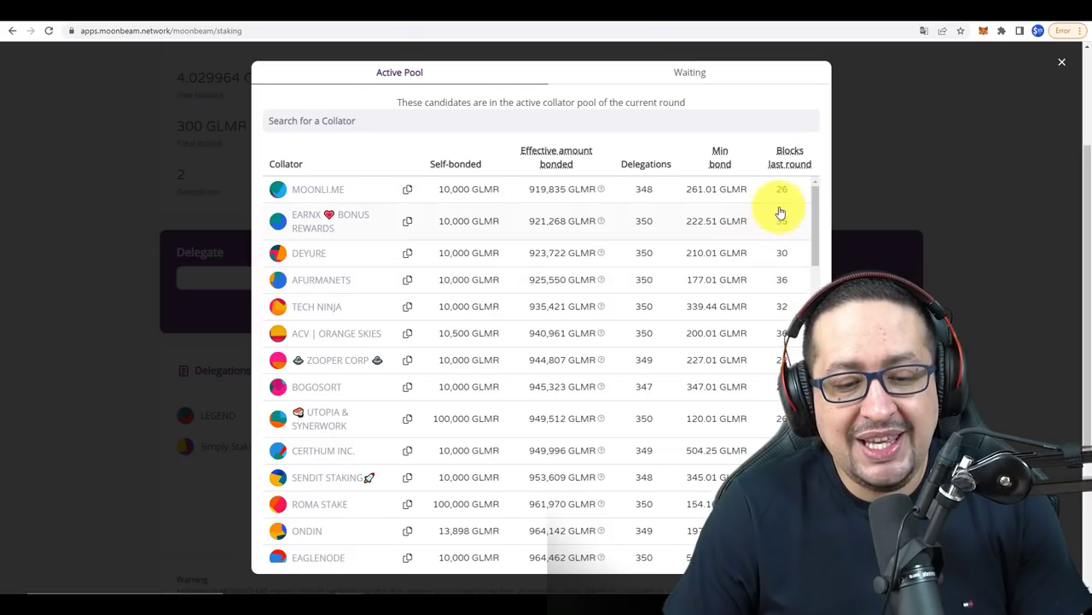
left_click_drag(817, 208, 811, 350)
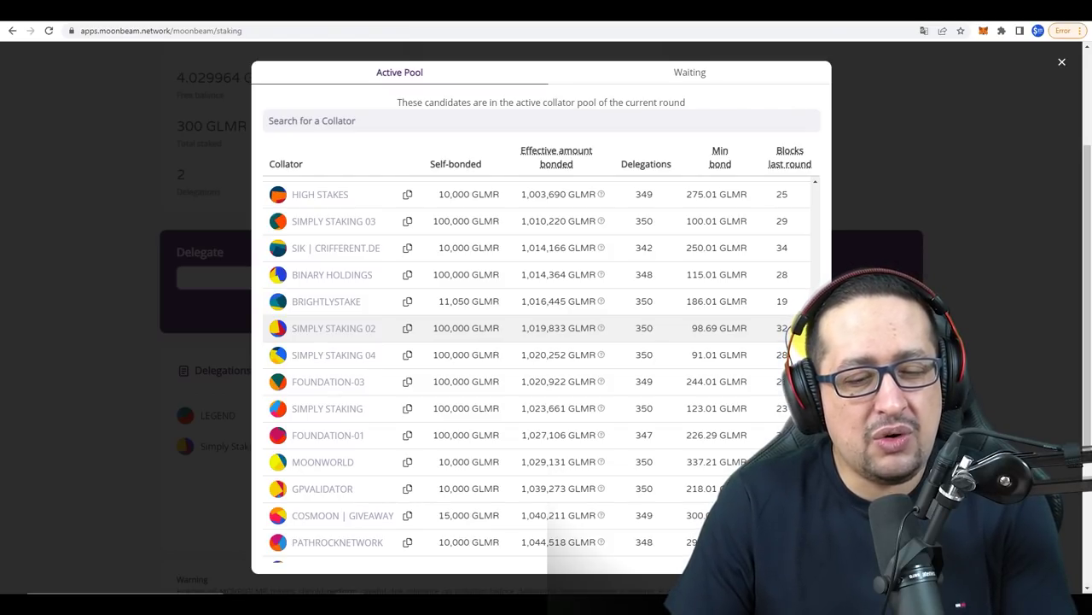
scroll(538, 367, "down", 5)
scroll(538, 367, "down", 7)
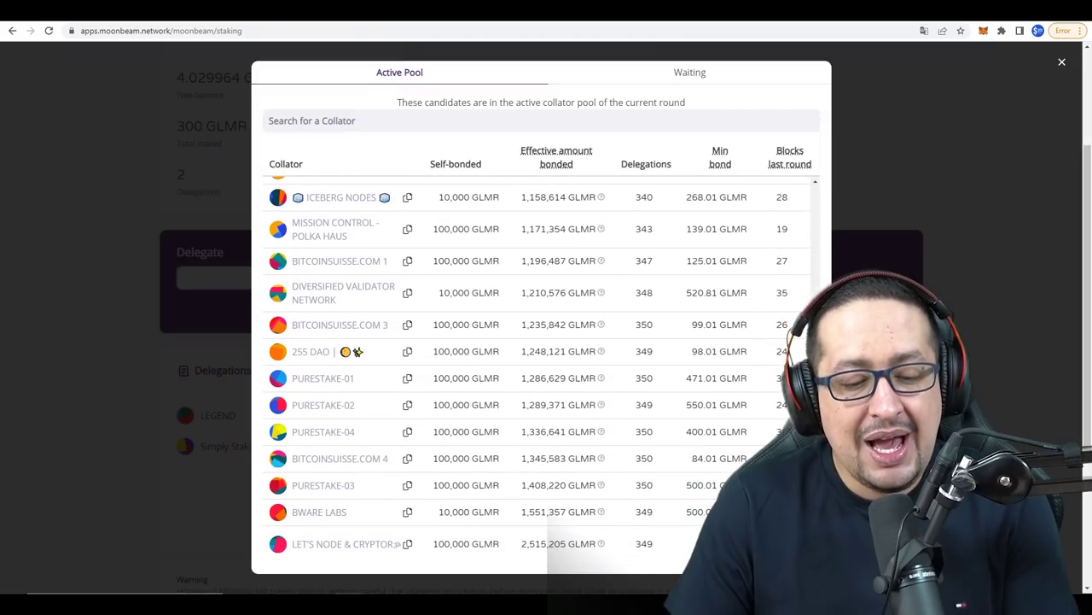
scroll(538, 367, "up", 9)
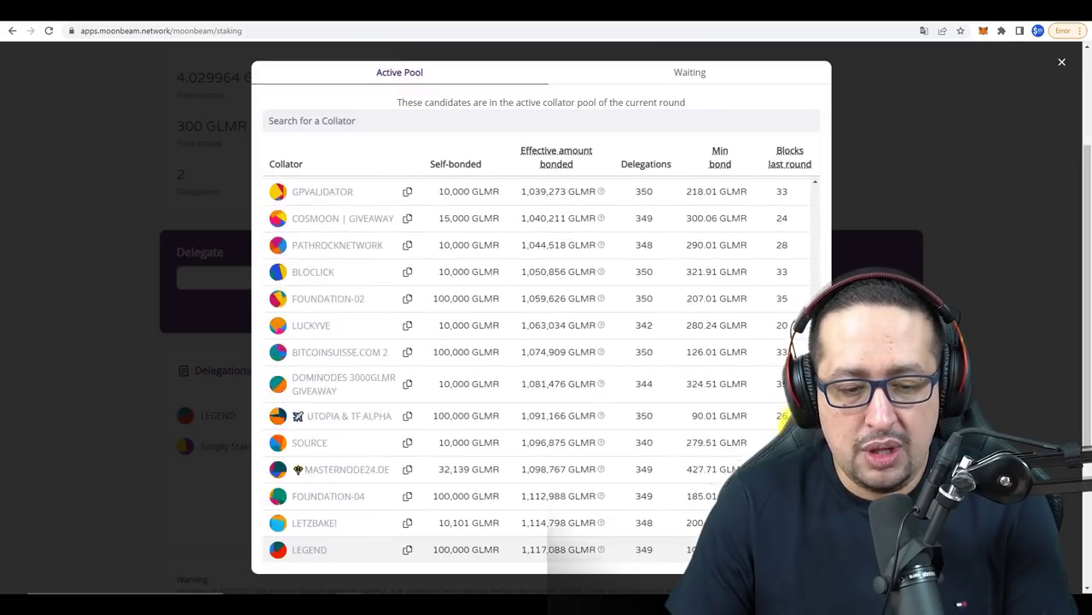
scroll(812, 222, "up", 5)
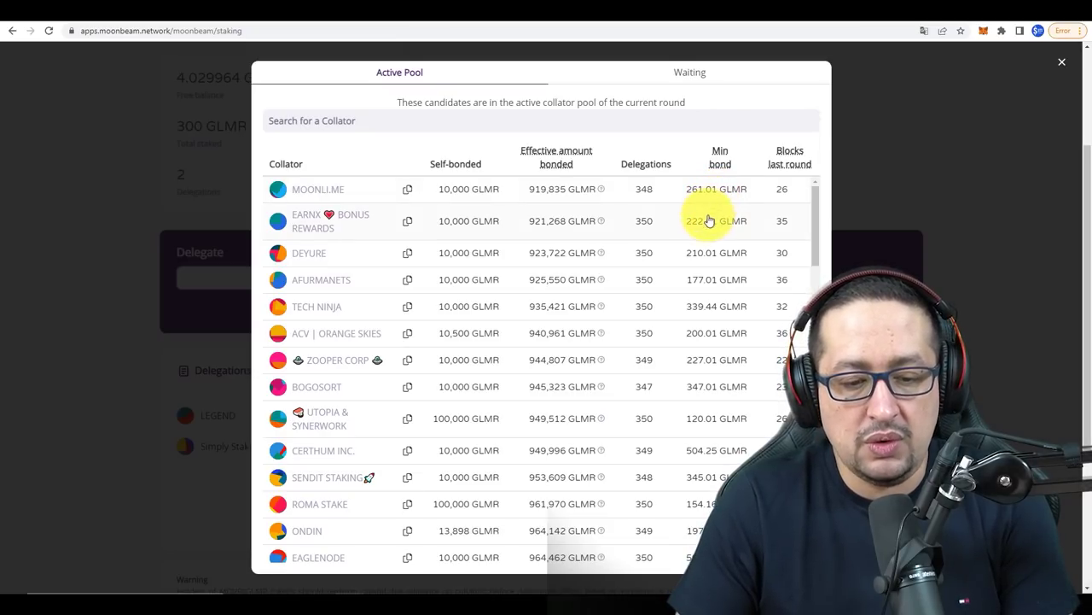
Step: Switch to the Moonbeam page on CoinGecko and convert 300 GLMR to USD
scroll(708, 230, "down", 1)
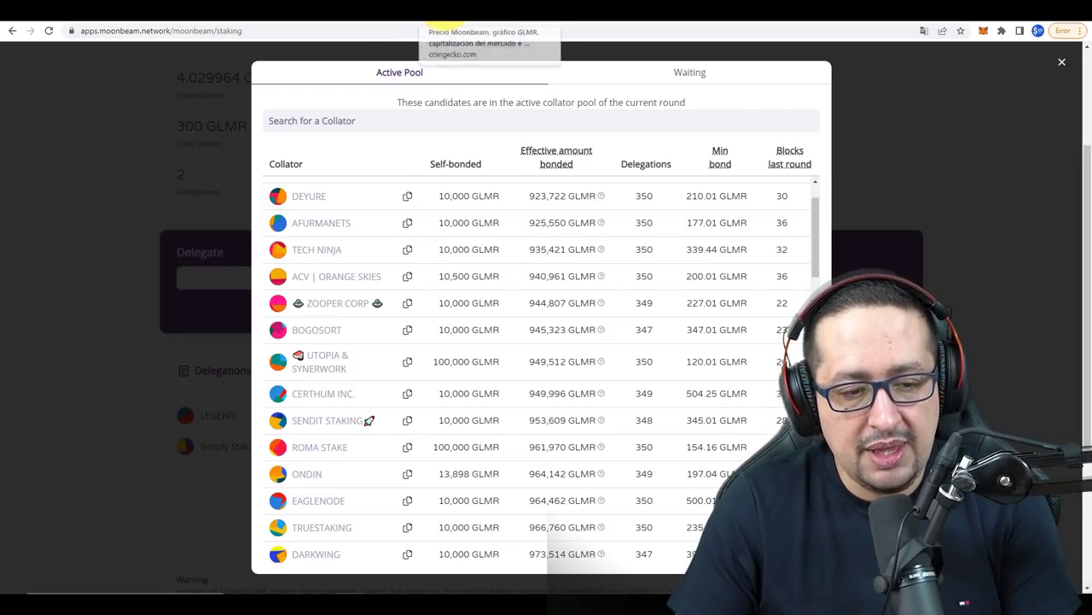
left_click(448, 15)
left_click(456, 476)
type("300")
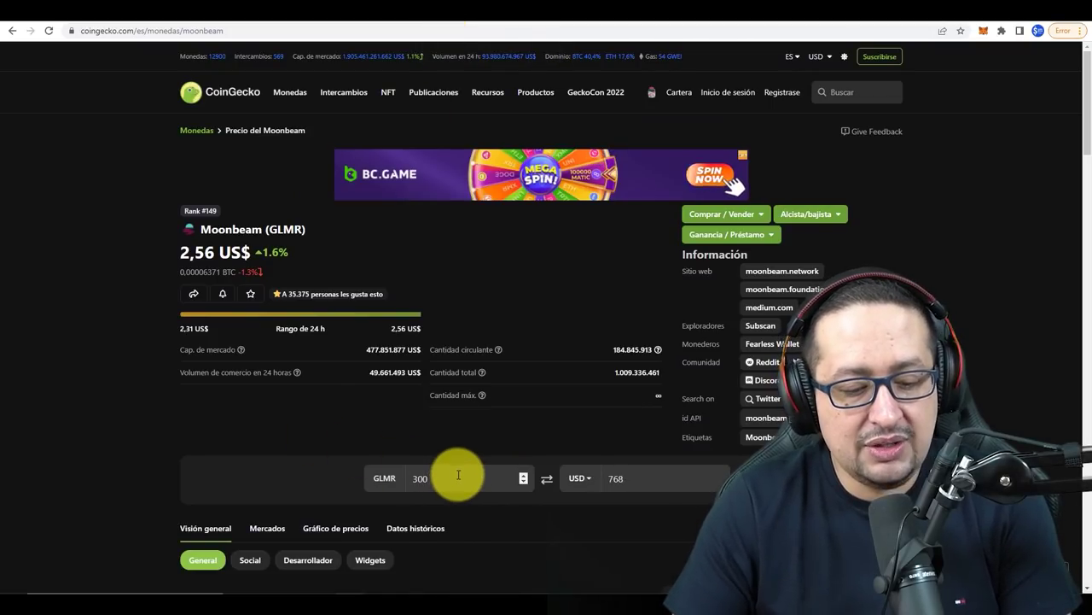
Step: Review the GLMR price chart, its percentage changes and its all-time high and low with their dates on CoinGecko
scroll(478, 444, "down", 4)
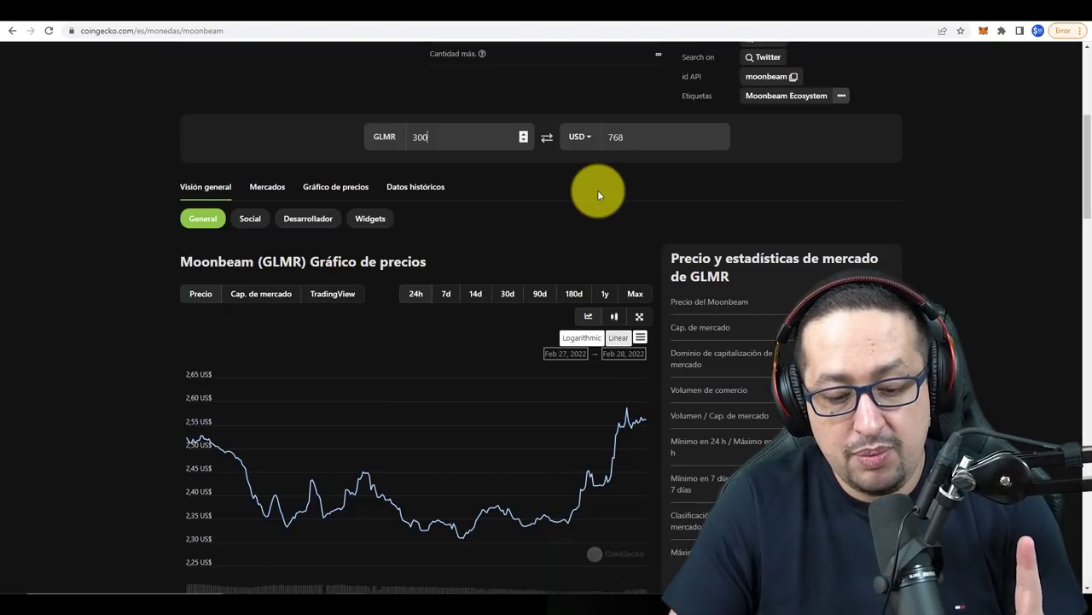
scroll(786, 313, "down", 5)
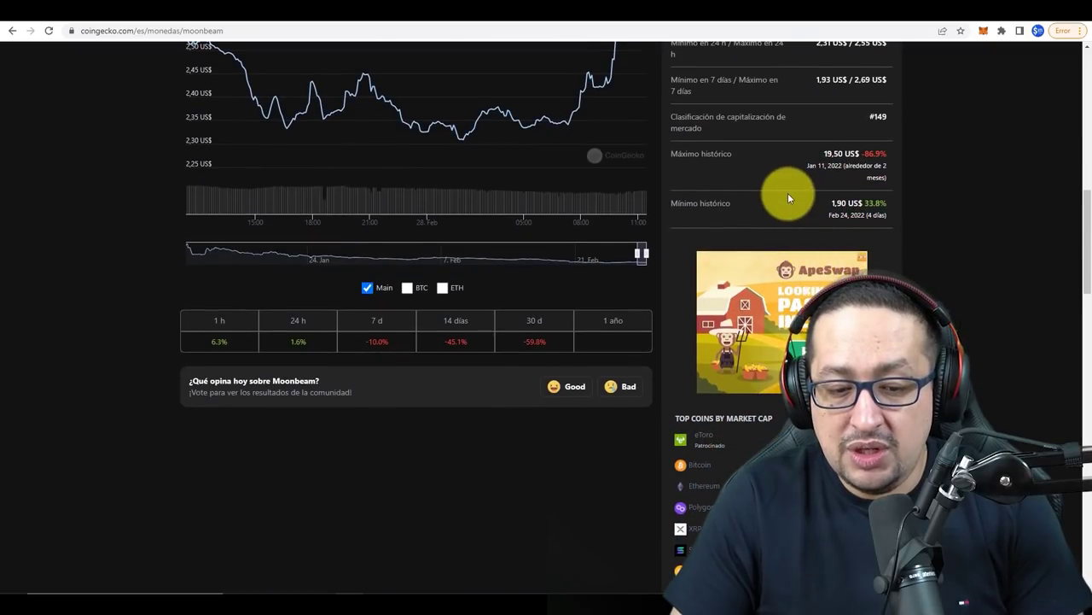
scroll(788, 193, "down", 1)
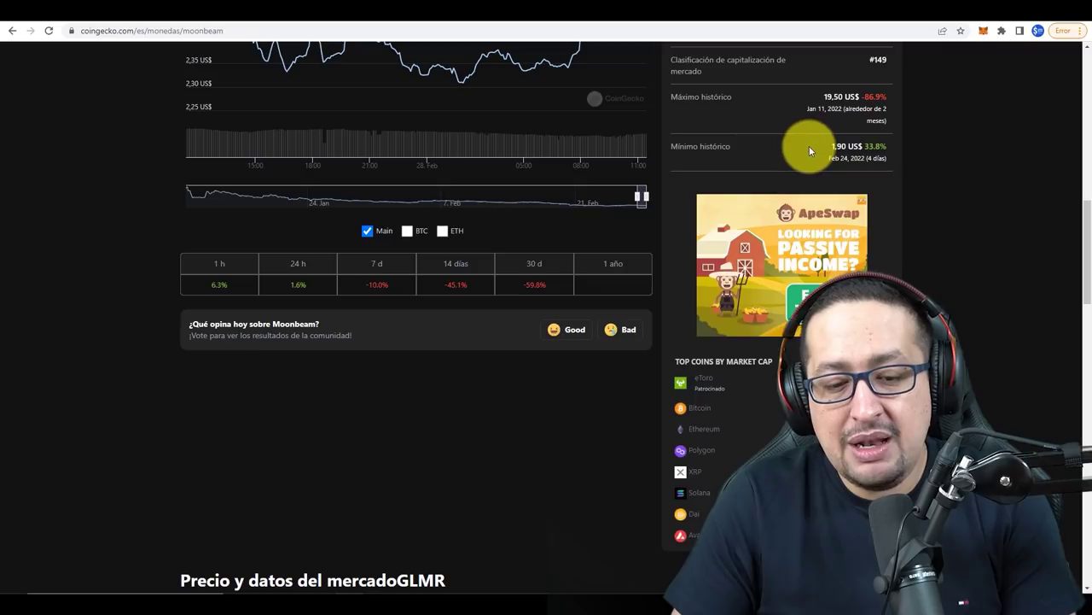
left_click_drag(878, 163, 855, 158)
left_click(852, 158)
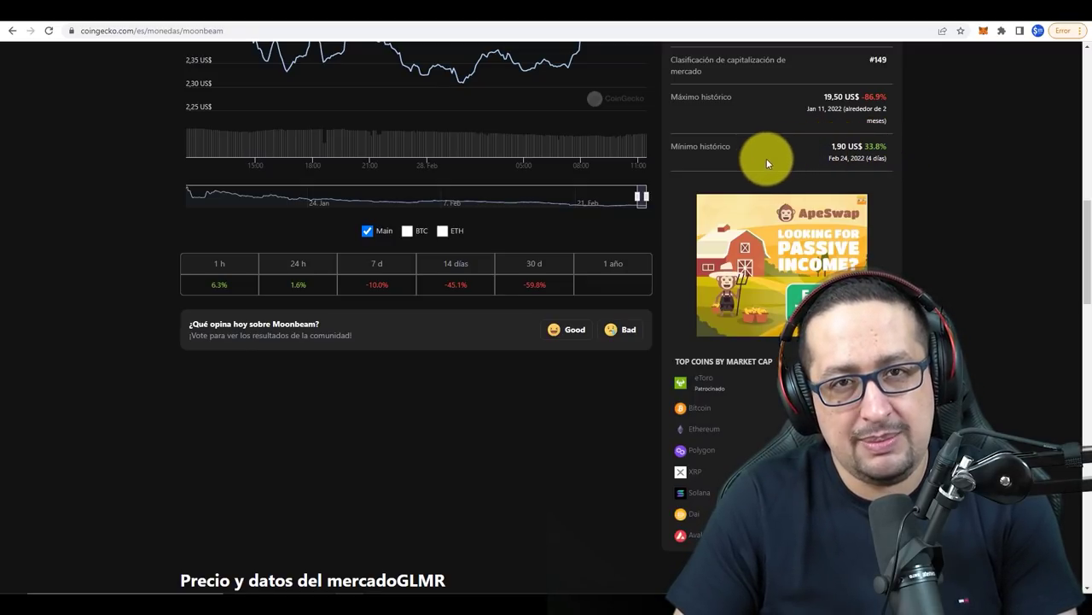
scroll(766, 158, "up", 1)
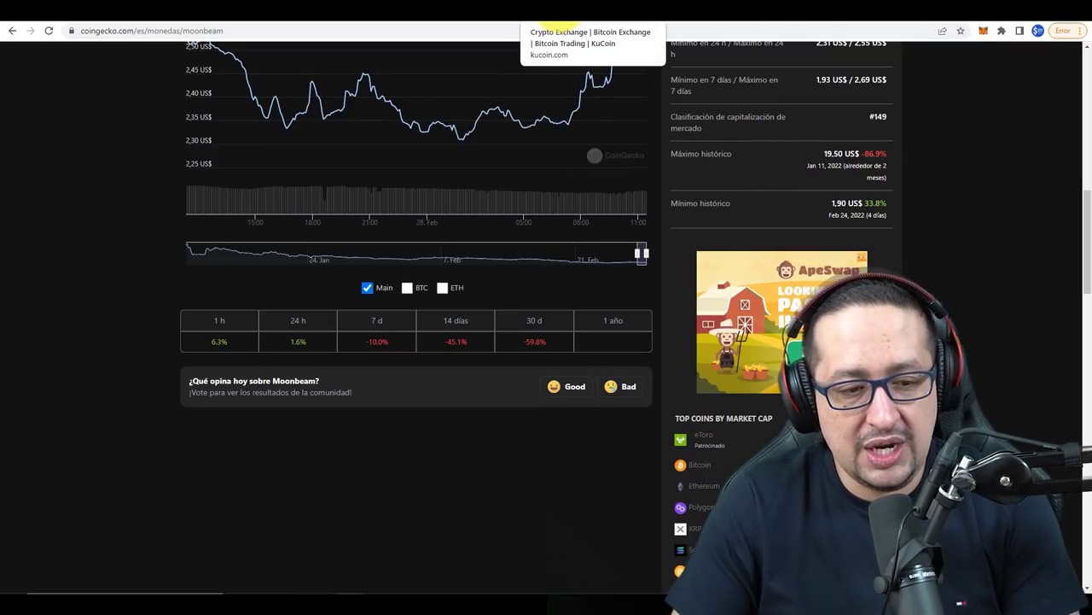
Step: Switch to the StakeGlmr site and examine the collators' blocks per round, APR, minimum bond and counted backing
left_click(330, 15)
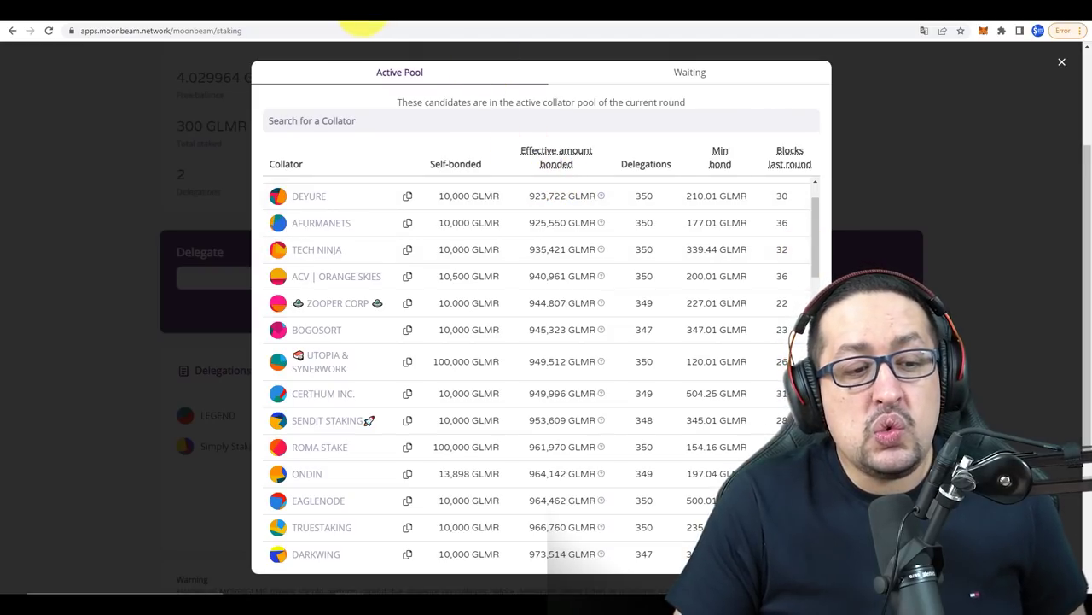
left_click(365, 12)
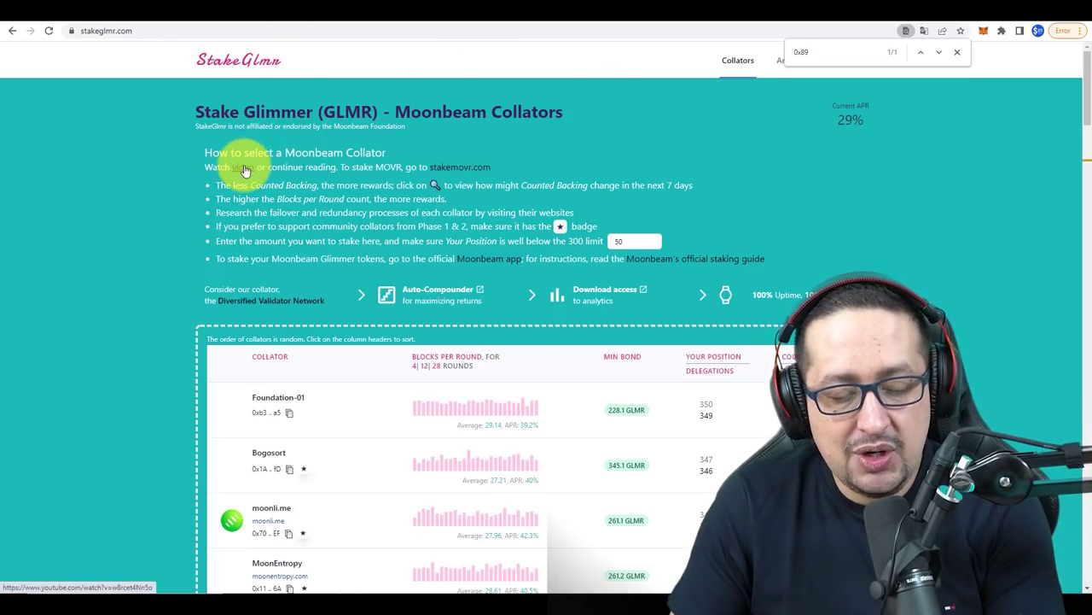
scroll(252, 170, "down", 2)
scroll(246, 166, "down", 2)
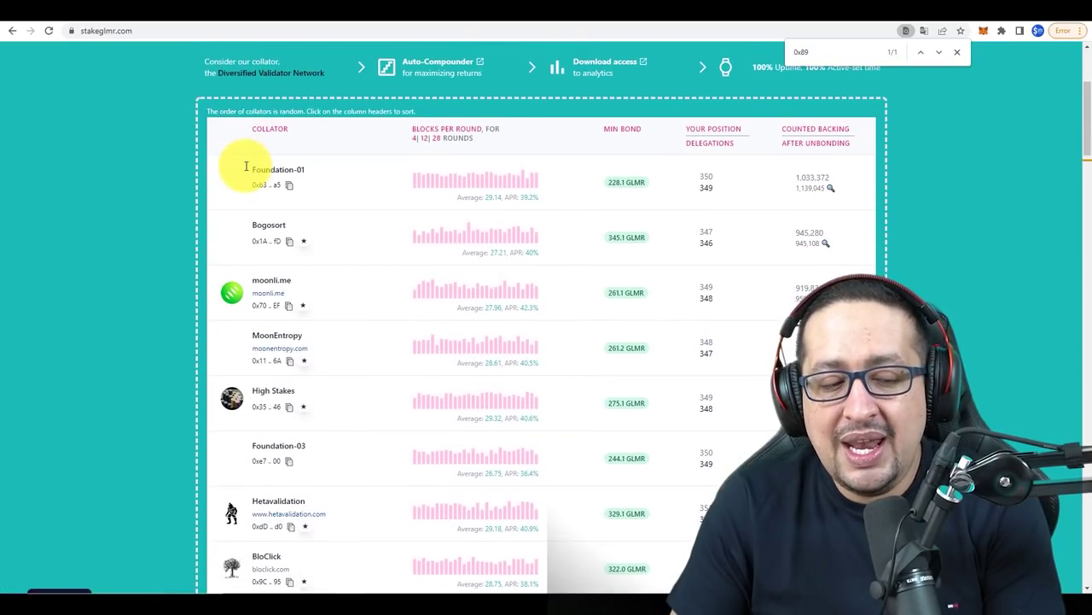